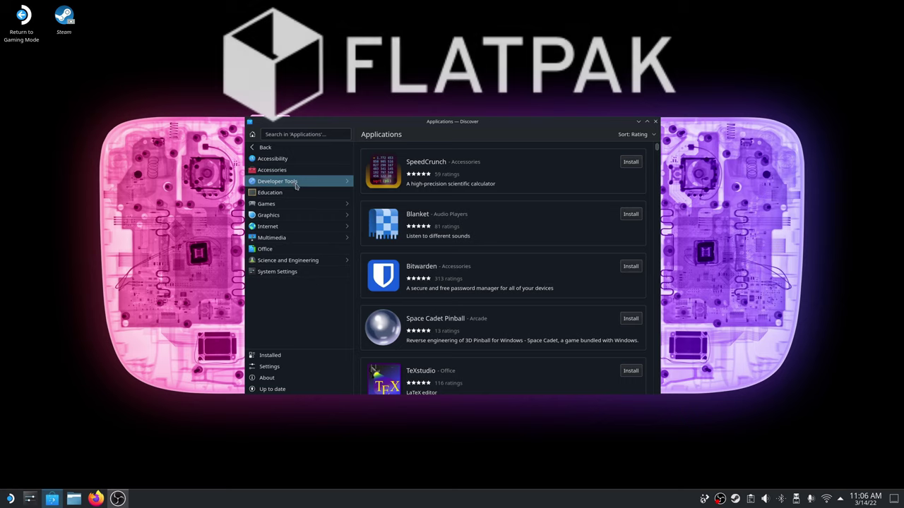
# Step: Browse Discover's Education category, then its Games category
pyautogui.click(300, 192)
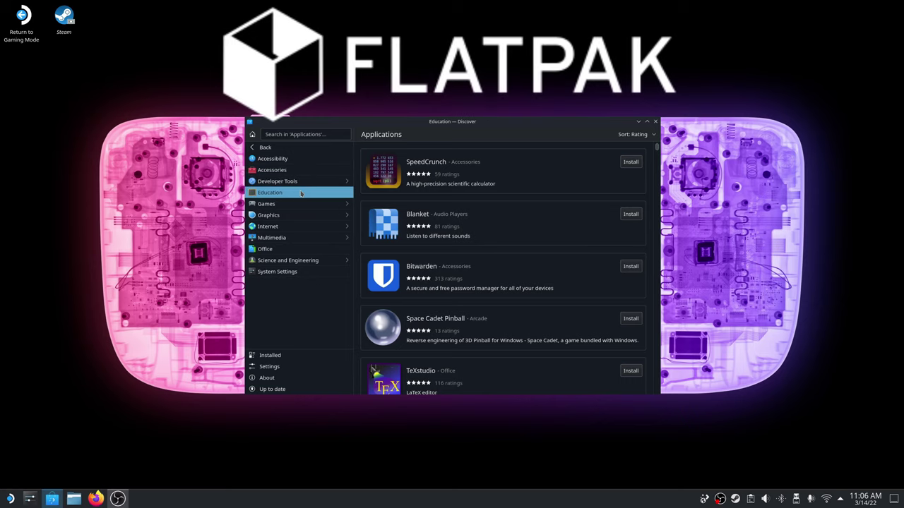
pyautogui.click(297, 203)
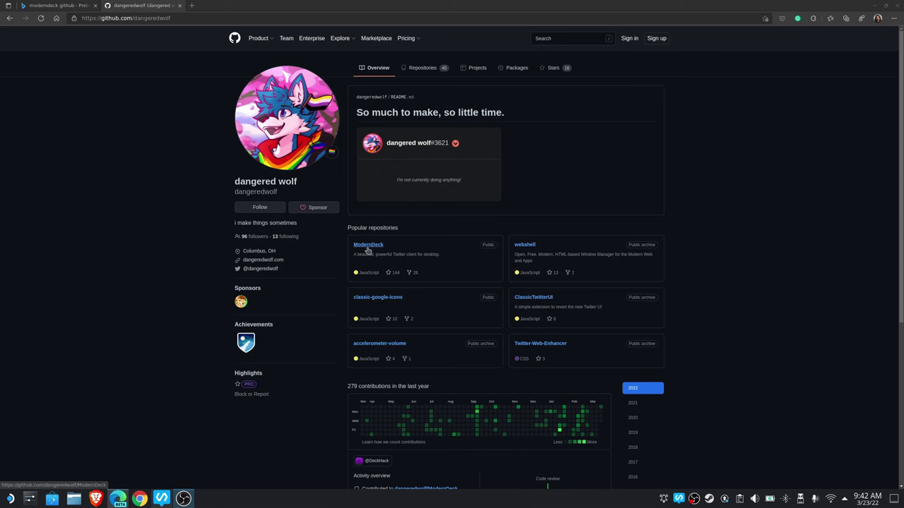
# Step: Open the ModernDeck repository and scroll its README down to the Electron and extension build instructions
pyautogui.click(367, 251)
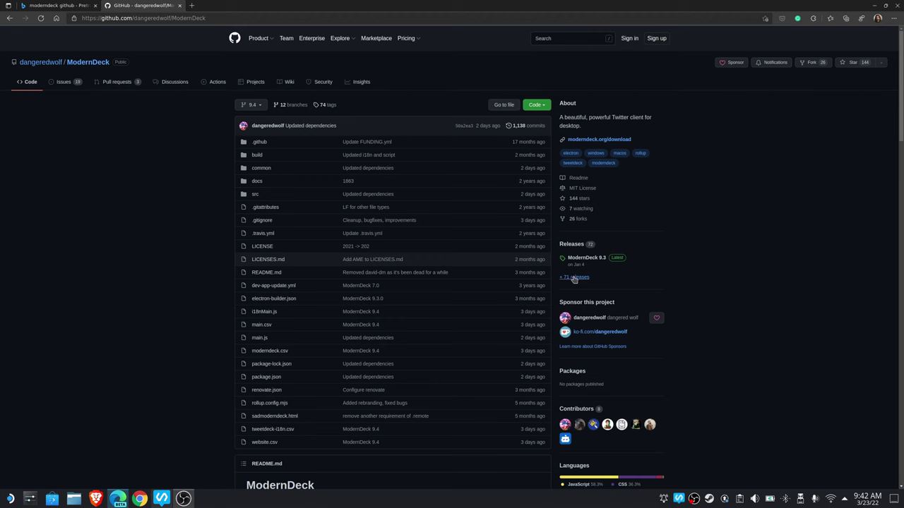
pyautogui.scroll(-1, 684, 284)
pyautogui.scroll(-6, 684, 284)
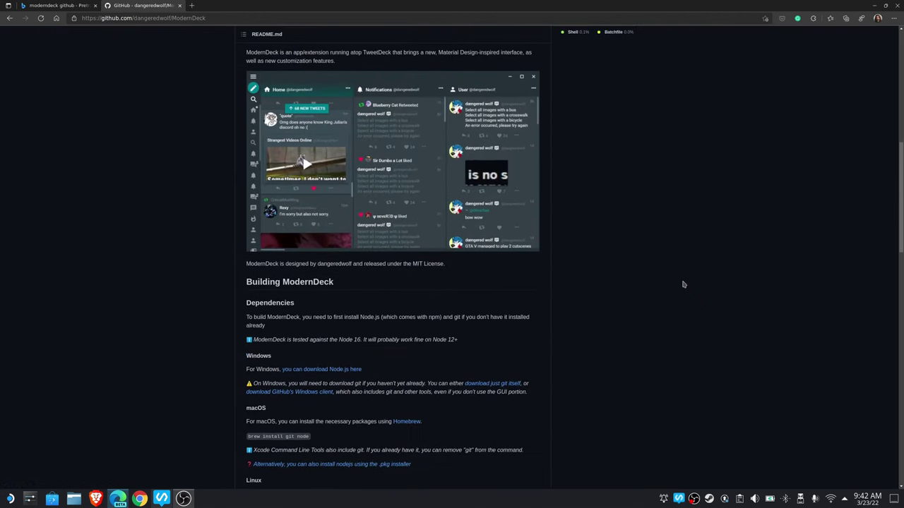
pyautogui.scroll(-4, 683, 284)
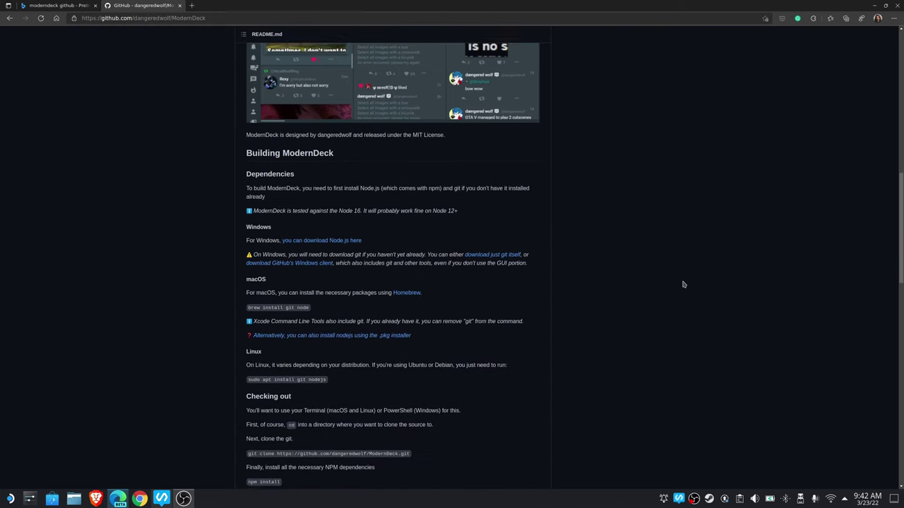
pyautogui.scroll(-6, 684, 284)
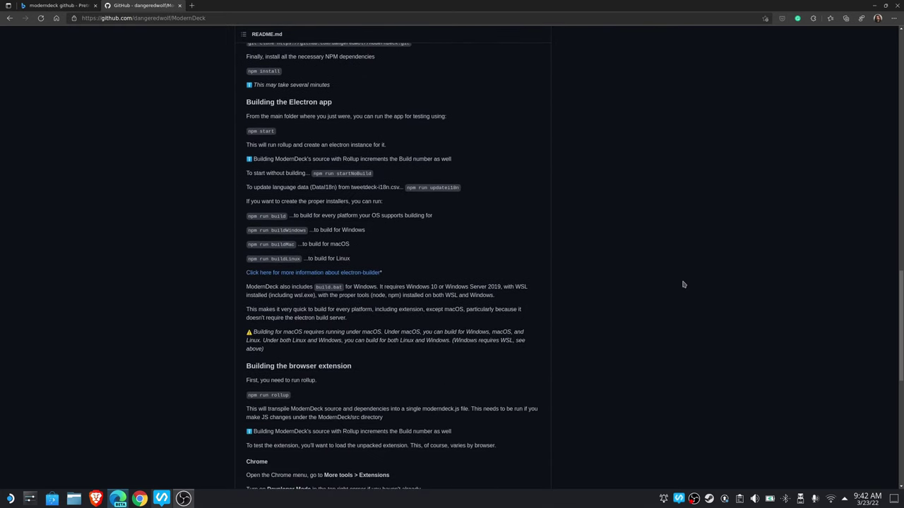
# Step: Return to the ModernDeck website and list the download options for all platforms and browsers
pyautogui.scroll(-1, 683, 285)
pyautogui.hotkey('alt', 'Left')
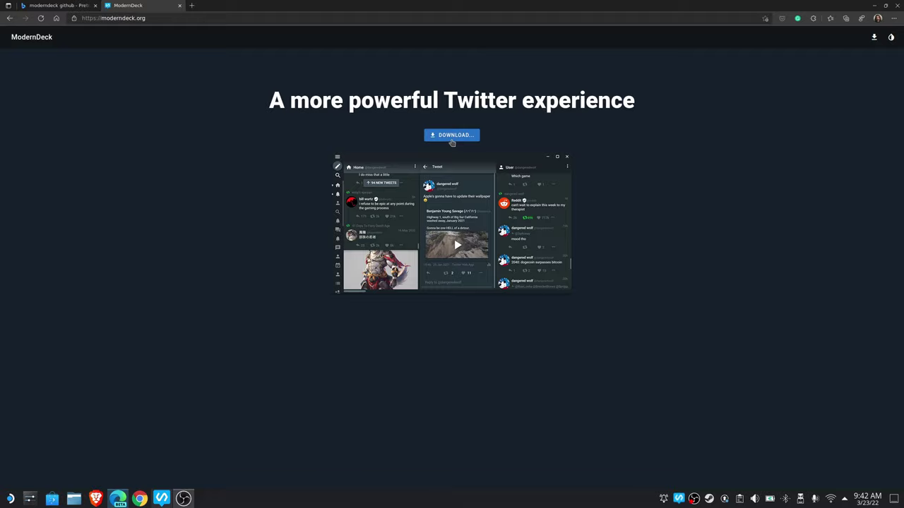
pyautogui.click(453, 135)
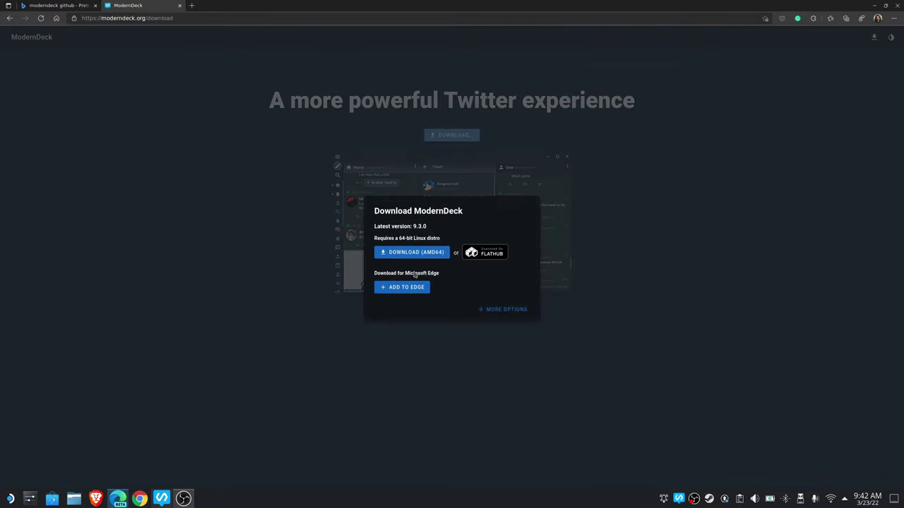
pyautogui.click(500, 311)
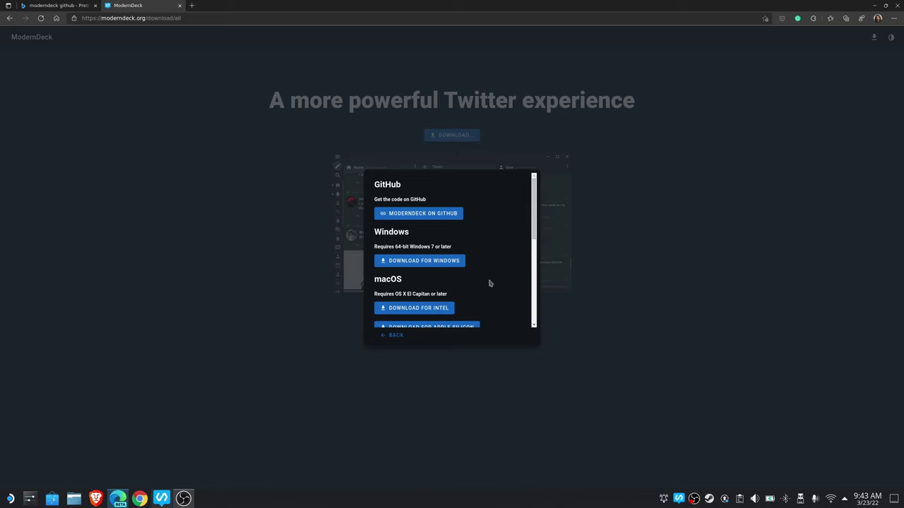
pyautogui.scroll(-5, 489, 283)
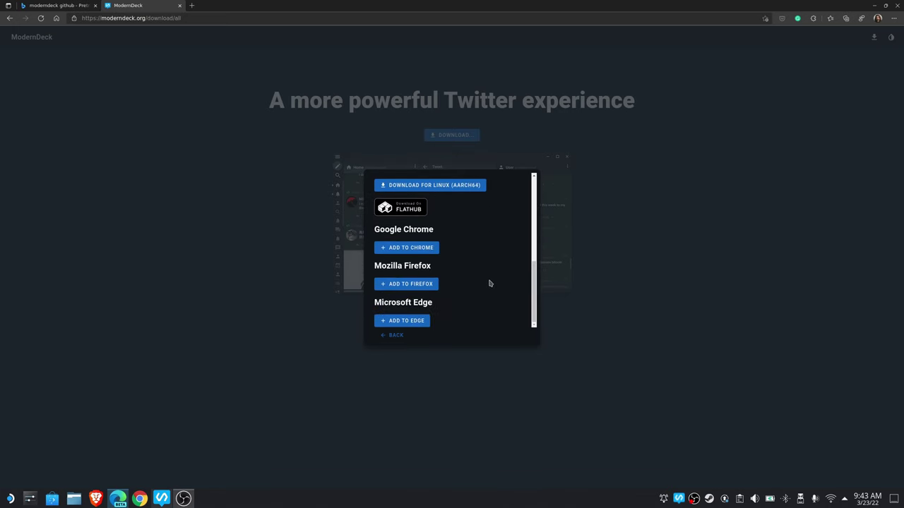
pyautogui.scroll(2, 489, 283)
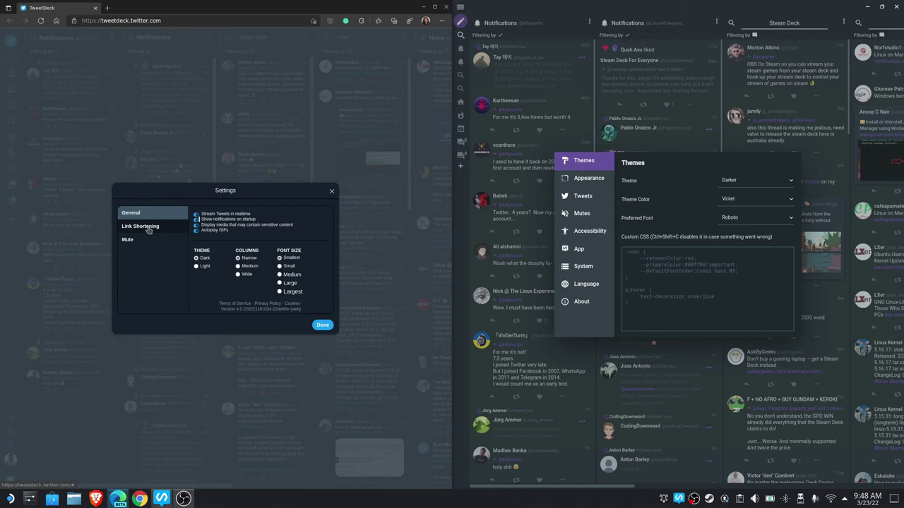
# Step: Check the link shortening and general settings, leaving font size on Small
pyautogui.click(141, 226)
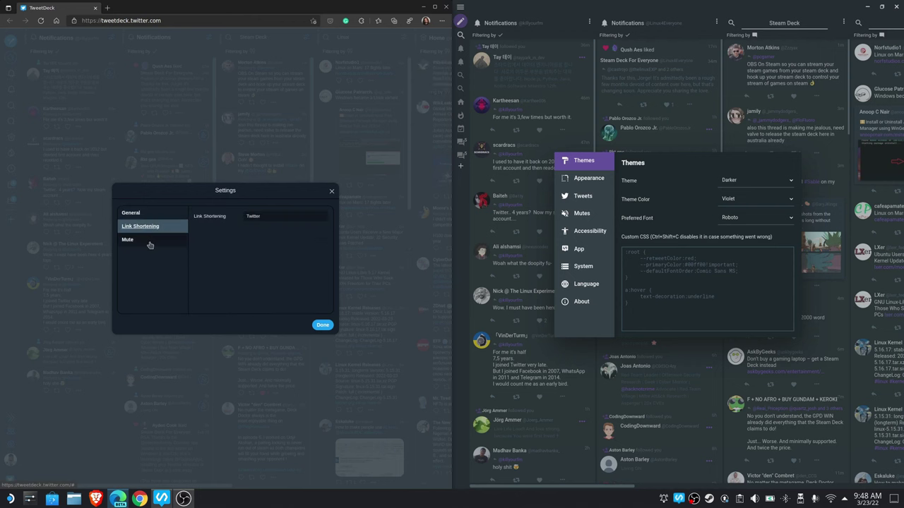
pyautogui.click(149, 214)
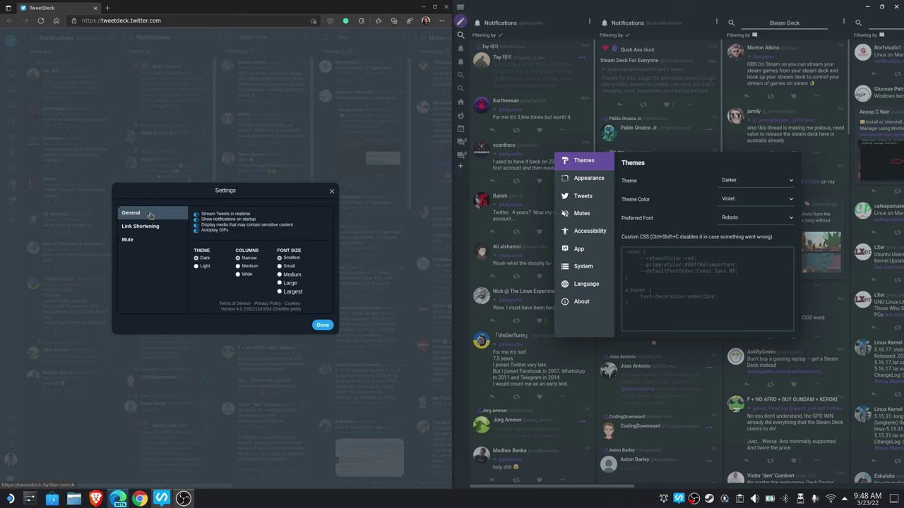
pyautogui.click(278, 266)
pyautogui.click(280, 276)
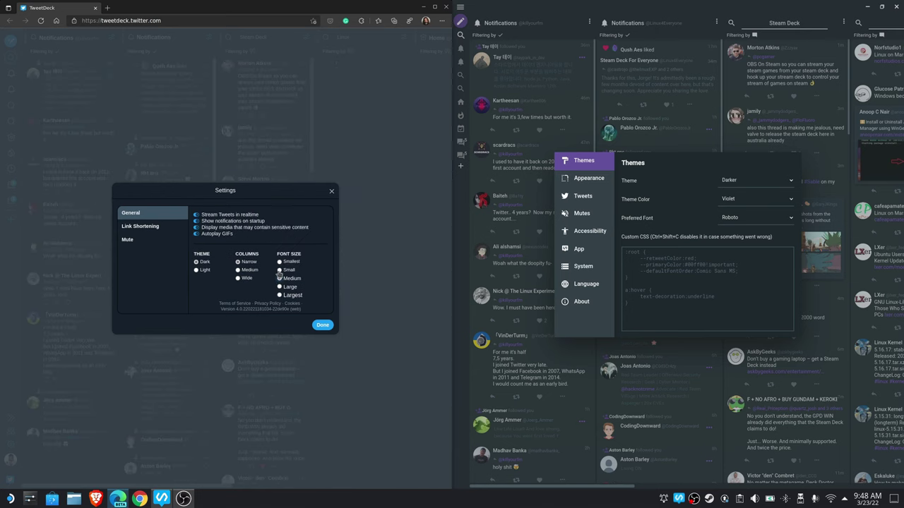
pyautogui.click(279, 269)
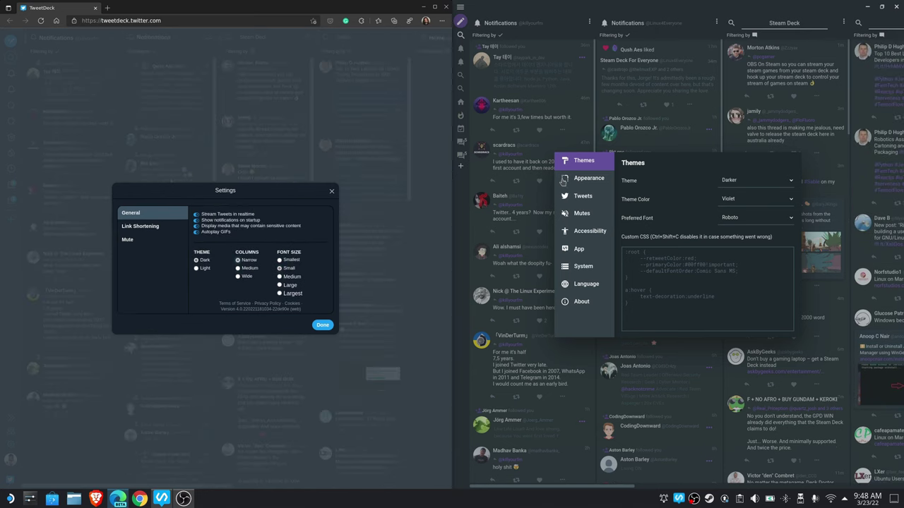
# Step: Try the AMOLED and Dark themes, then apply the Darker theme
pyautogui.click(752, 182)
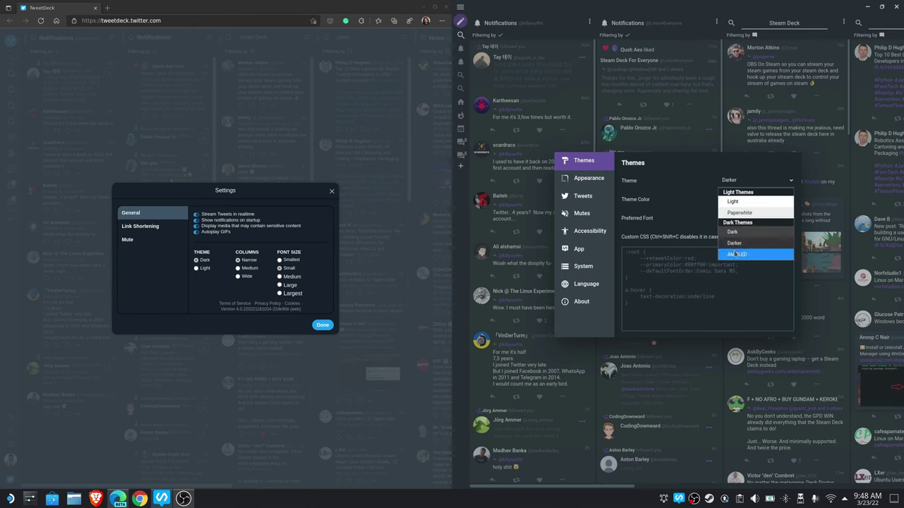
pyautogui.click(736, 254)
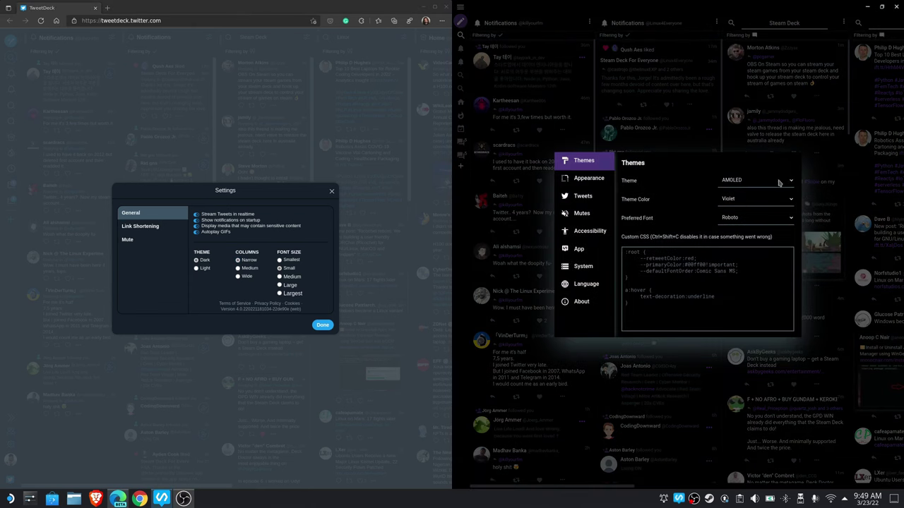
pyautogui.click(775, 182)
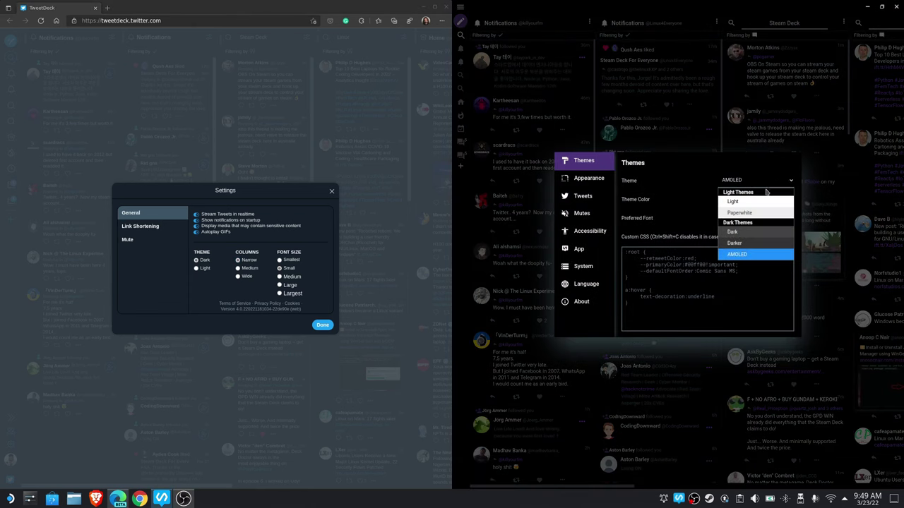
pyautogui.click(741, 232)
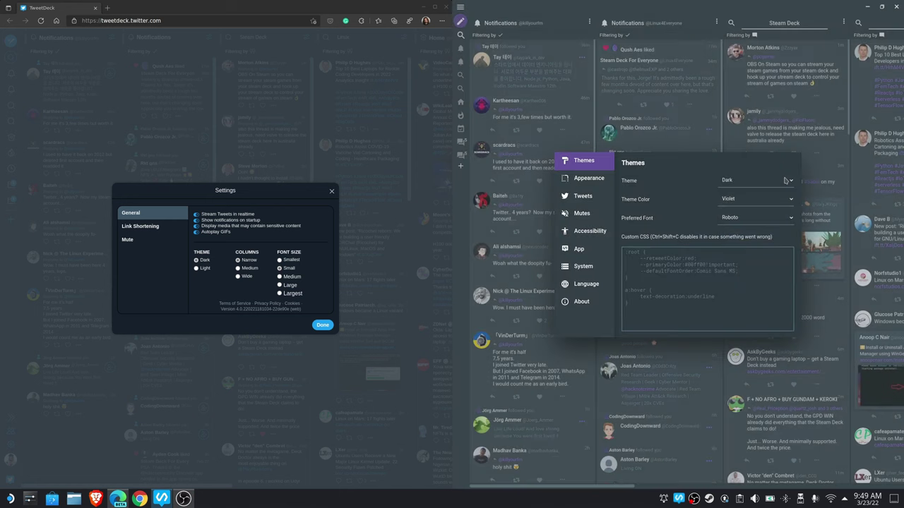
pyautogui.click(784, 183)
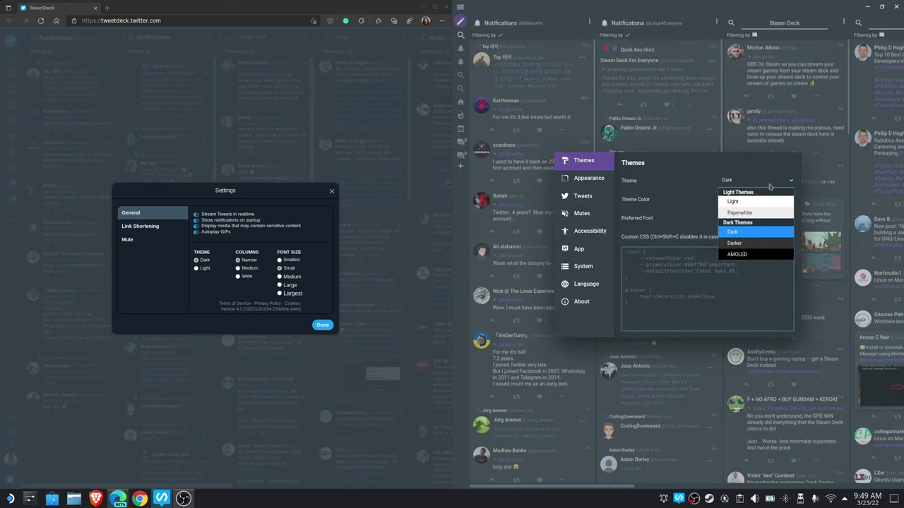
pyautogui.click(733, 216)
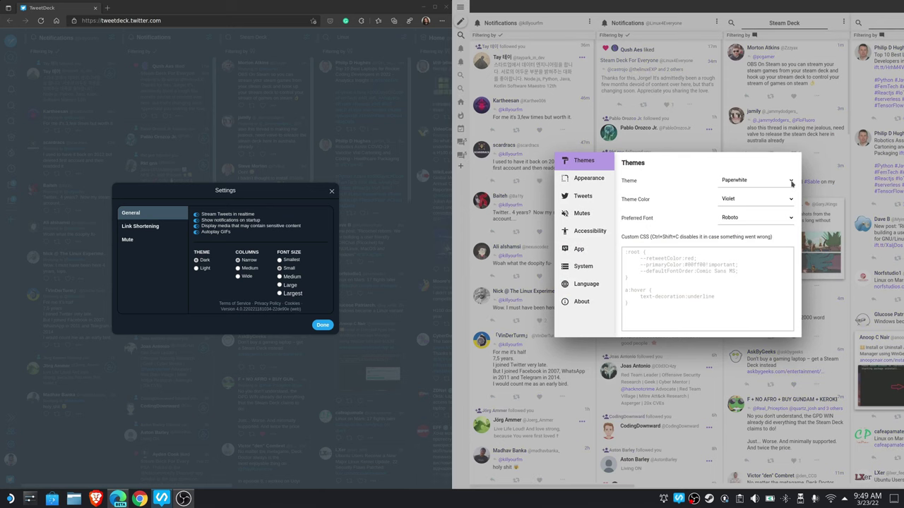
pyautogui.click(792, 183)
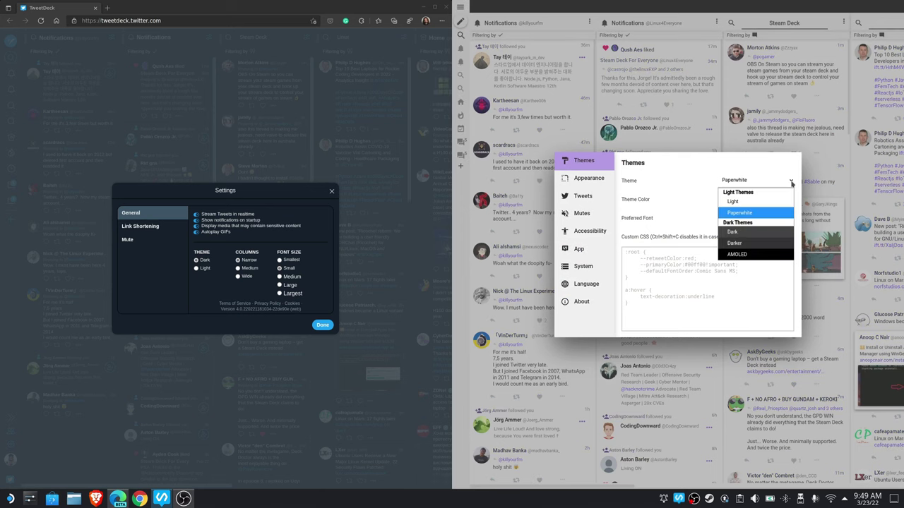
pyautogui.click(735, 242)
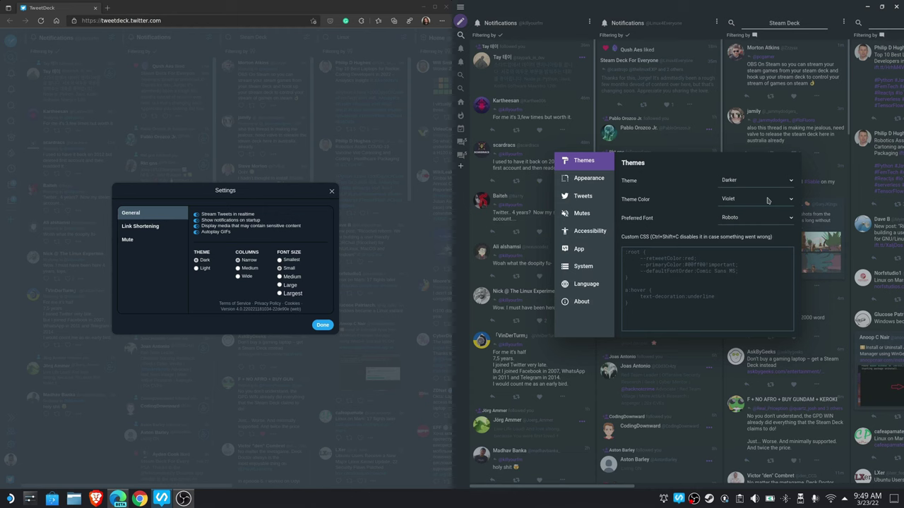
# Step: Try Blue as the theme colour, then switch it to Violet
pyautogui.click(769, 201)
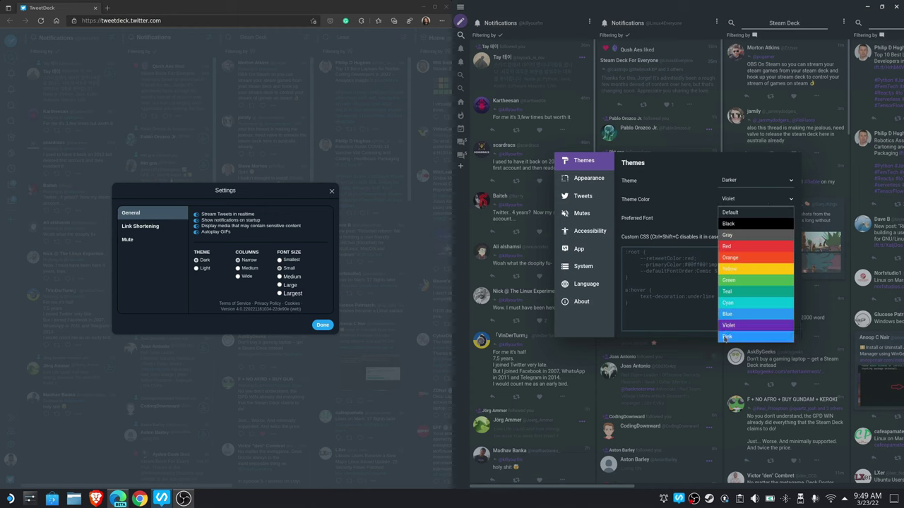
pyautogui.click(755, 315)
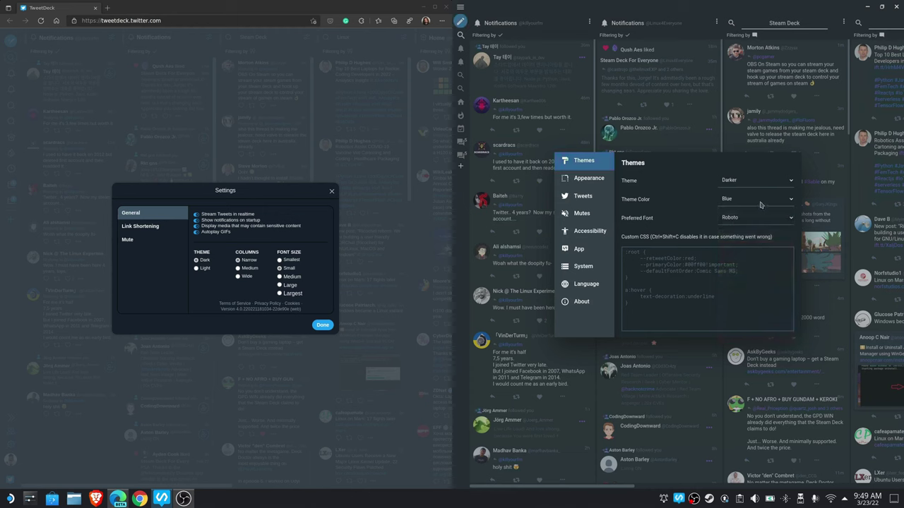
pyautogui.click(760, 203)
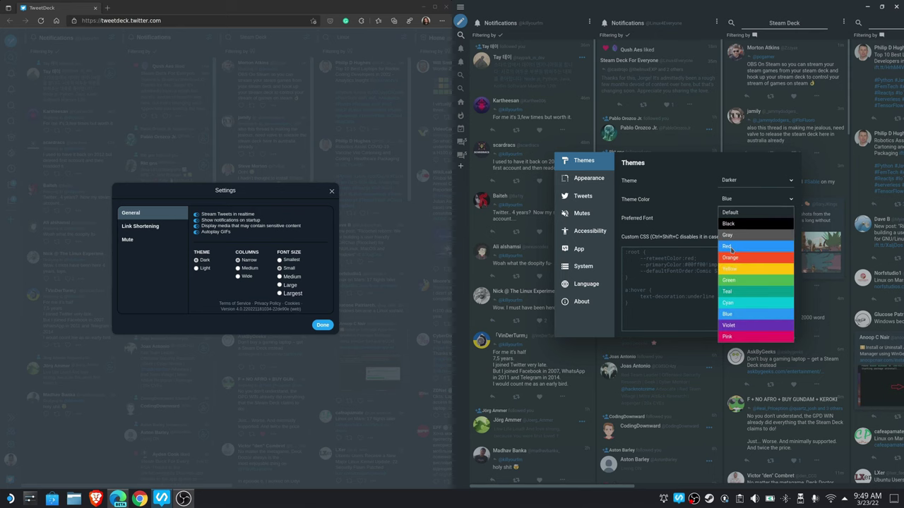
pyautogui.click(730, 250)
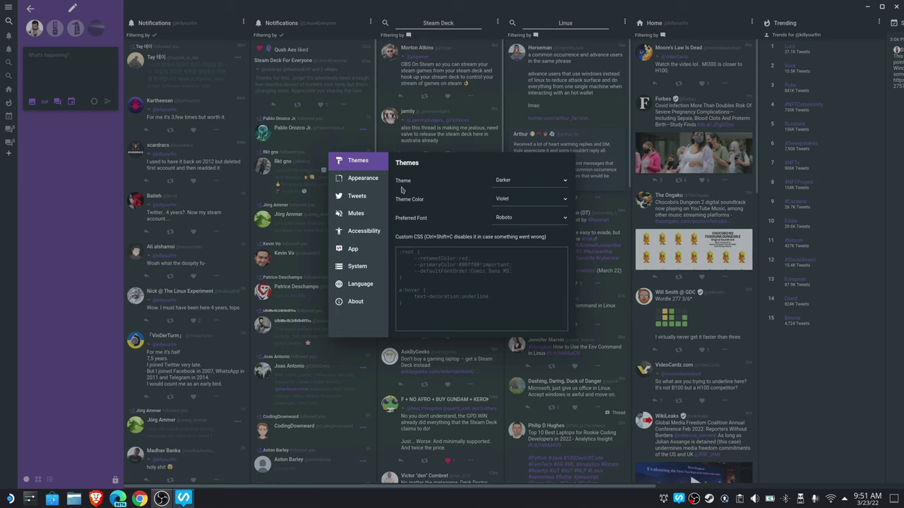
# Step: Widen the columns with the Appearance column-width slider, close settings, and scroll across the deck
pyautogui.click(362, 178)
pyautogui.moveTo(466, 240)
pyautogui.mouseDown()
pyautogui.moveTo(527, 244)
pyautogui.moveTo(470, 242)
pyautogui.mouseUp()
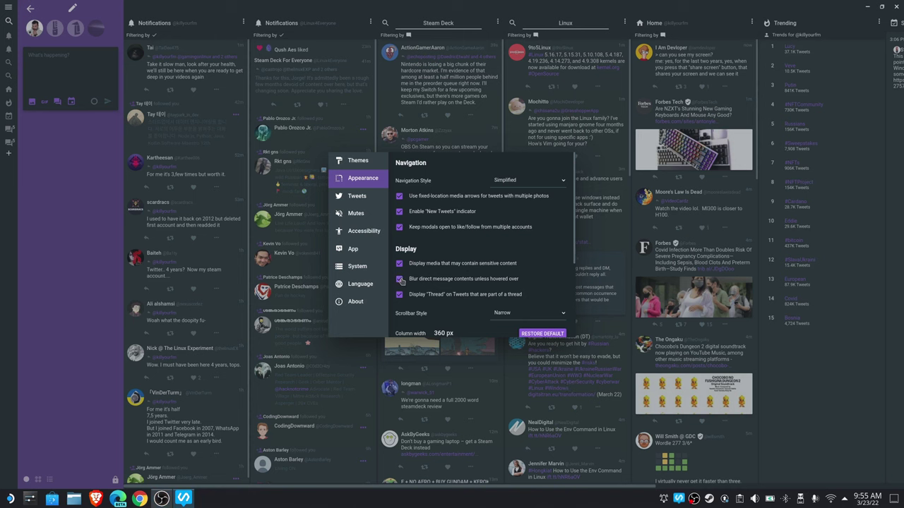
pyautogui.click(582, 171)
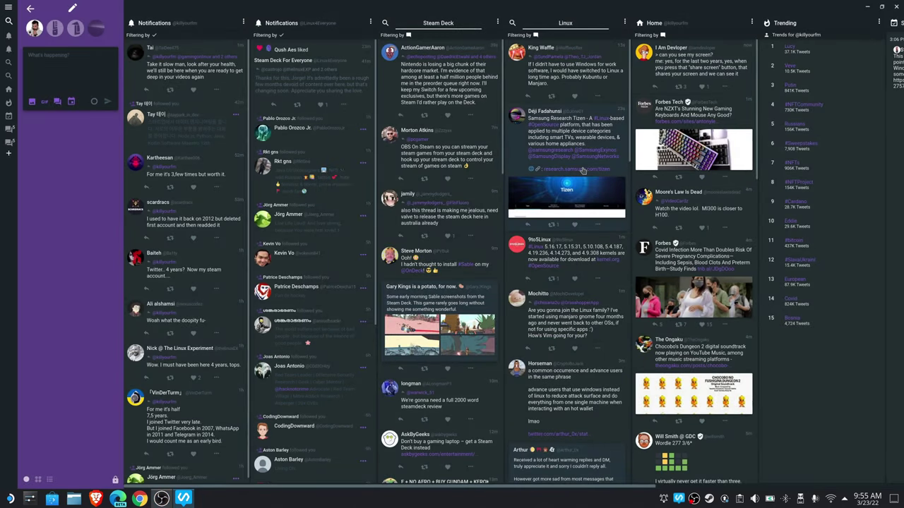
pyautogui.hscroll(5, 470, 227)
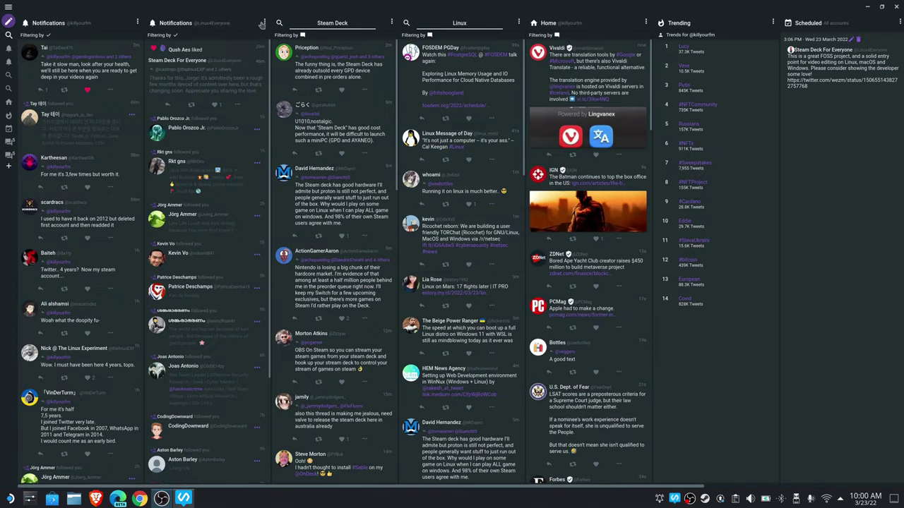
pyautogui.click(264, 24)
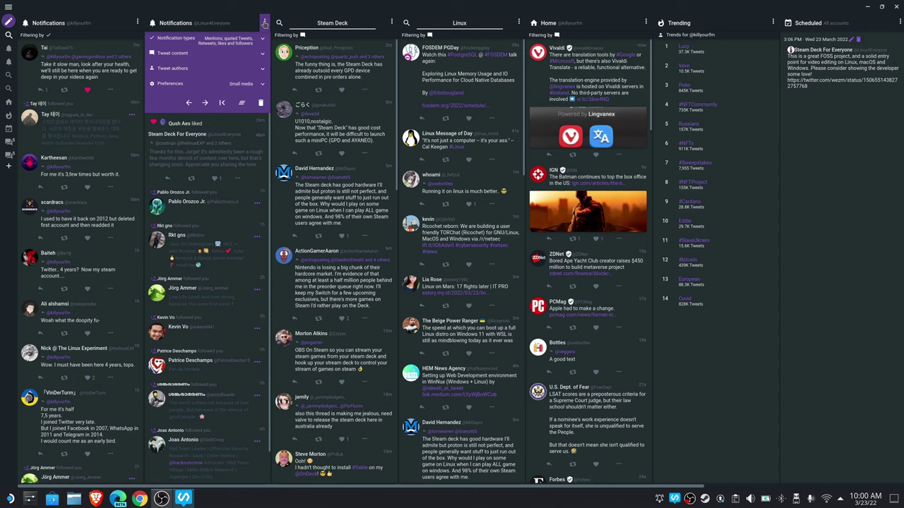
pyautogui.click(262, 55)
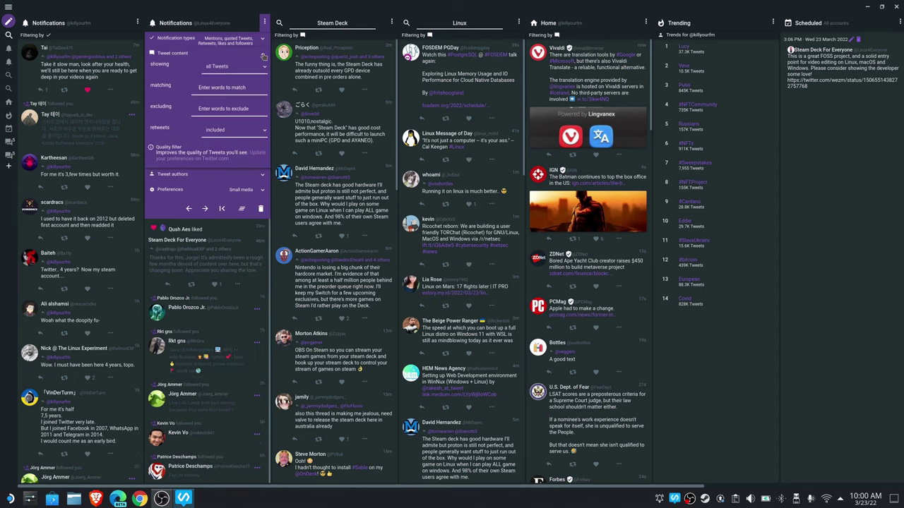
pyautogui.click(262, 70)
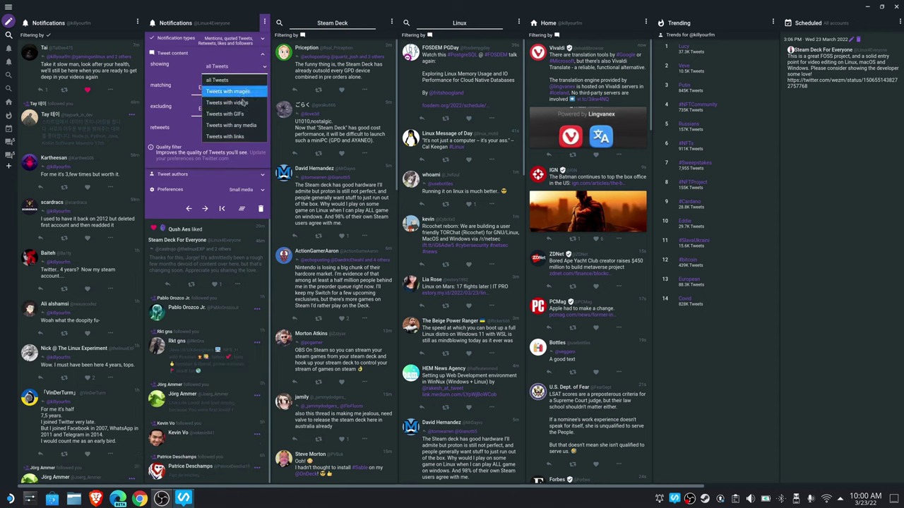
pyautogui.click(168, 91)
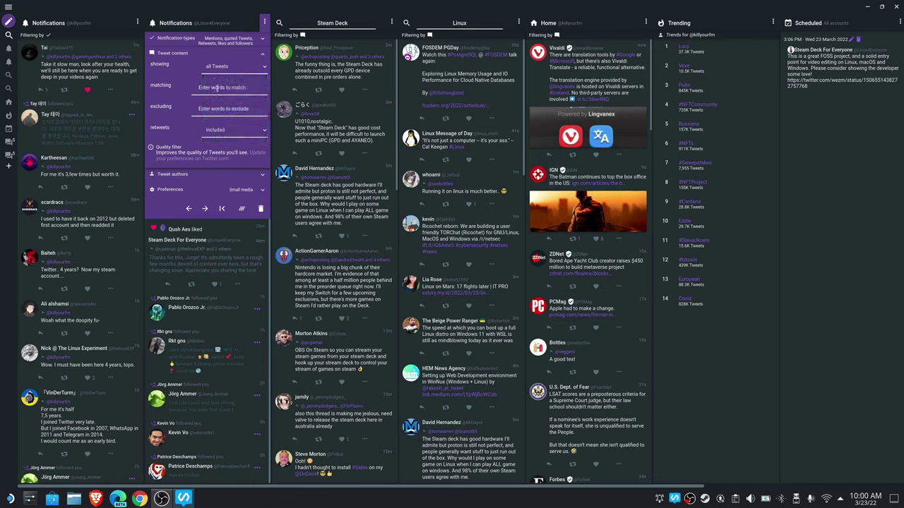
pyautogui.click(265, 133)
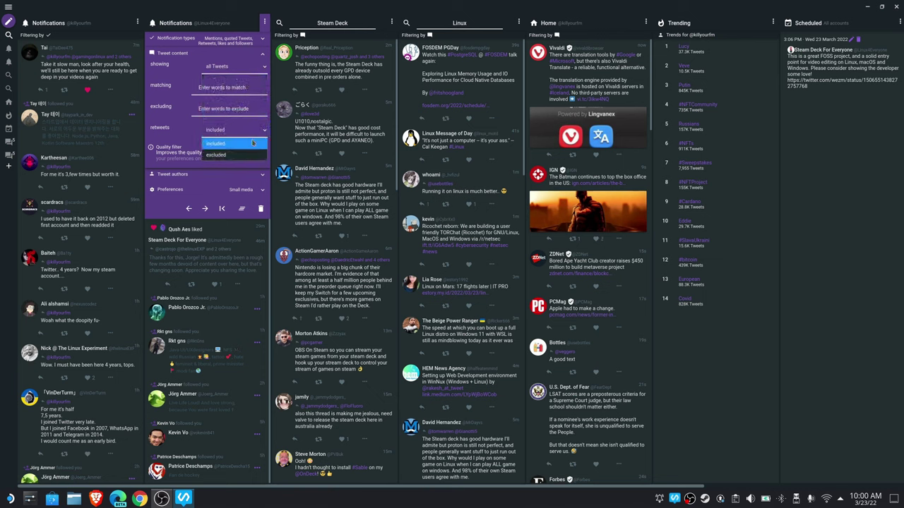
pyautogui.click(187, 137)
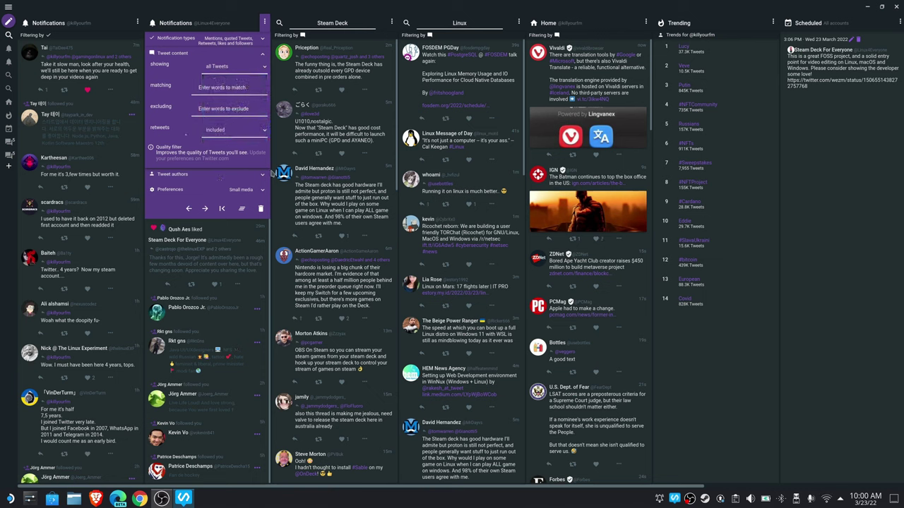
pyautogui.click(262, 175)
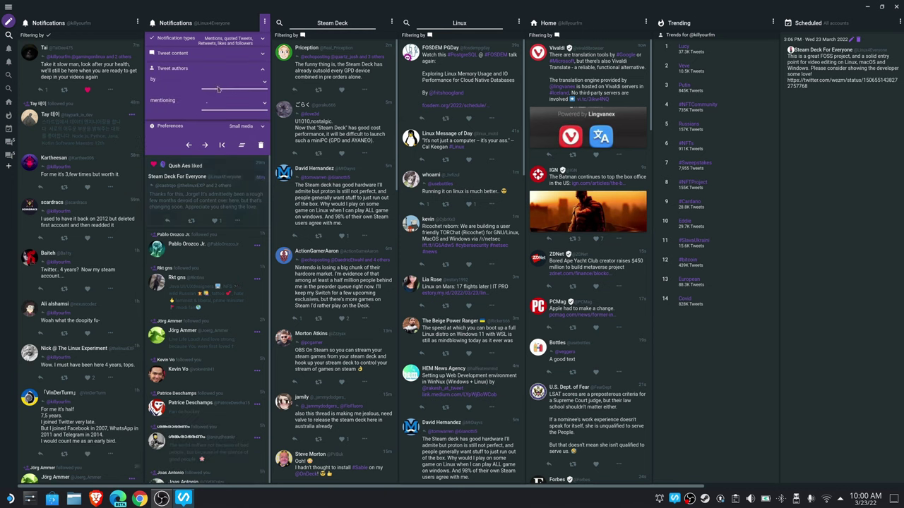
pyautogui.click(264, 23)
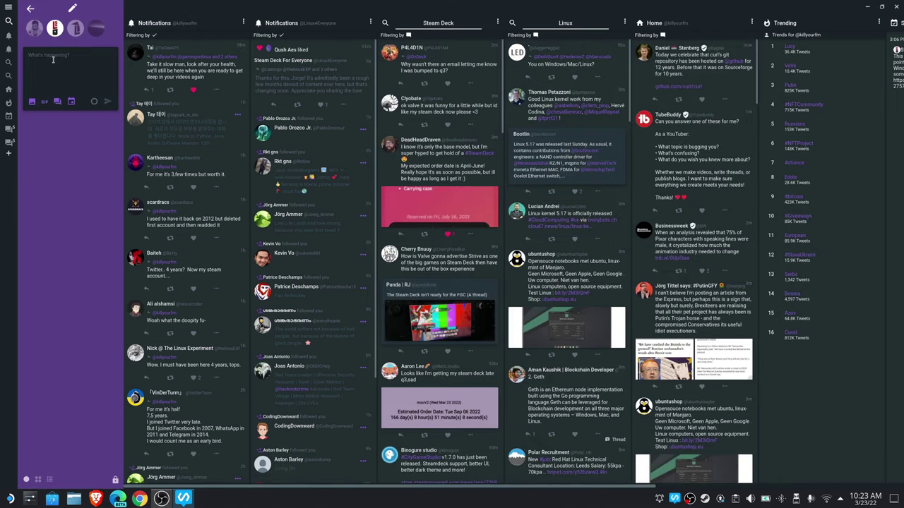
# Step: Write the tweet about it being only 12 days since release and paste the YouTube link
pyautogui.write('I d')
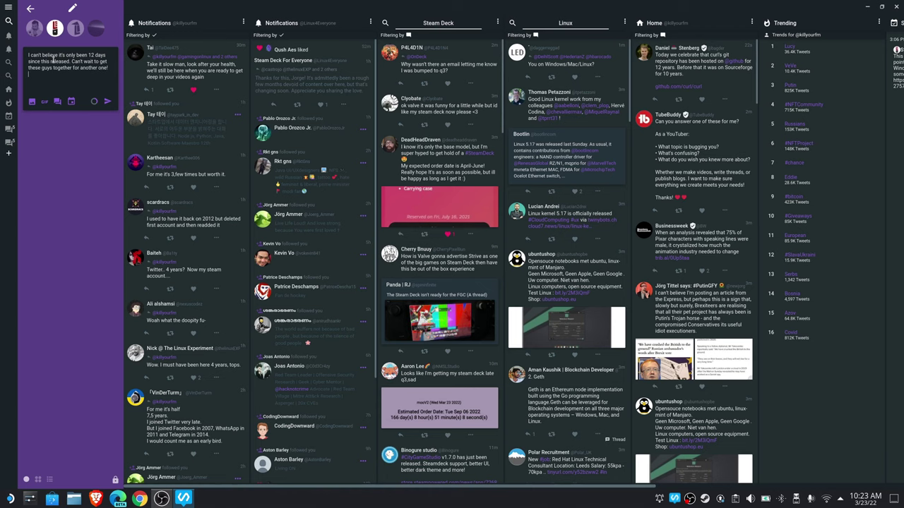
pyautogui.hotkey('ctrl', 'v')
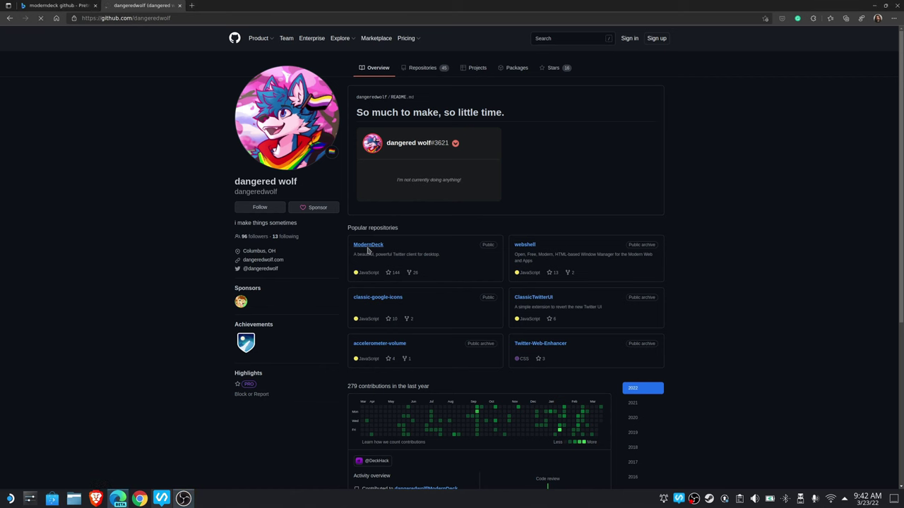
# Step: Open ModernDeck from the profile's Popular repositories list
pyautogui.click(357, 299)
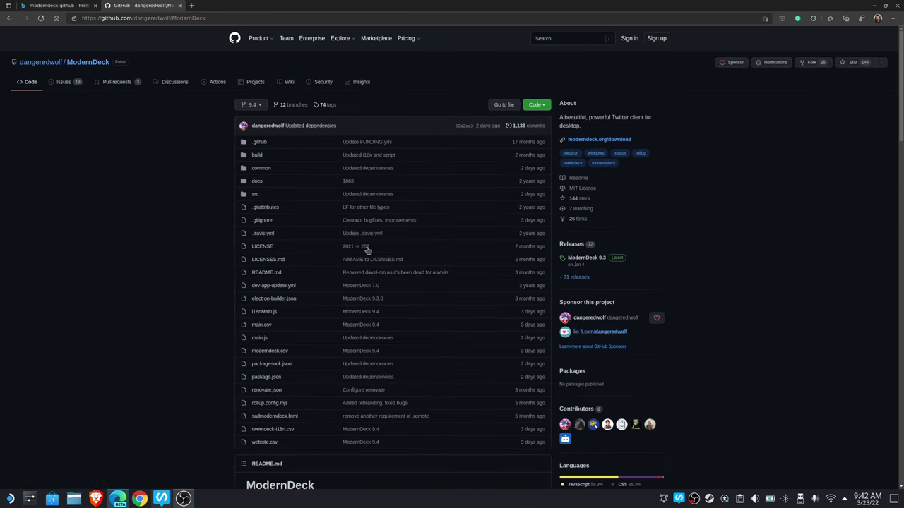